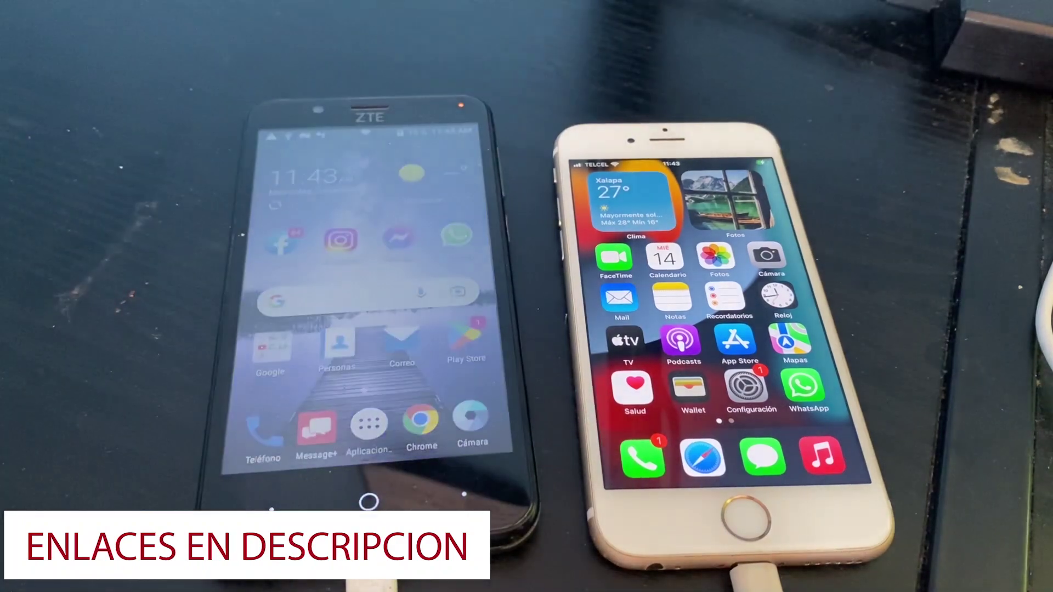
{"action": "left_click_drag", "start_coordinate": [307, 316], "coordinate": [351, 321]}
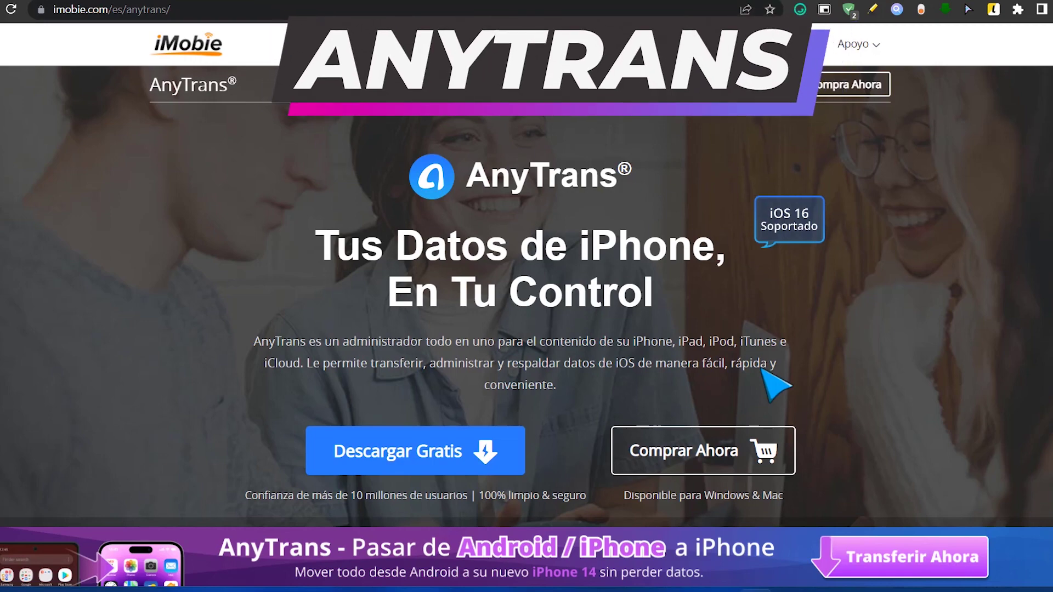
Look over the AnyTrans product page, from its main advantages to the photo, app and personal-information features
{"action": "scroll", "coordinate": [549, 384], "scroll_direction": "down", "scroll_amount": 15}
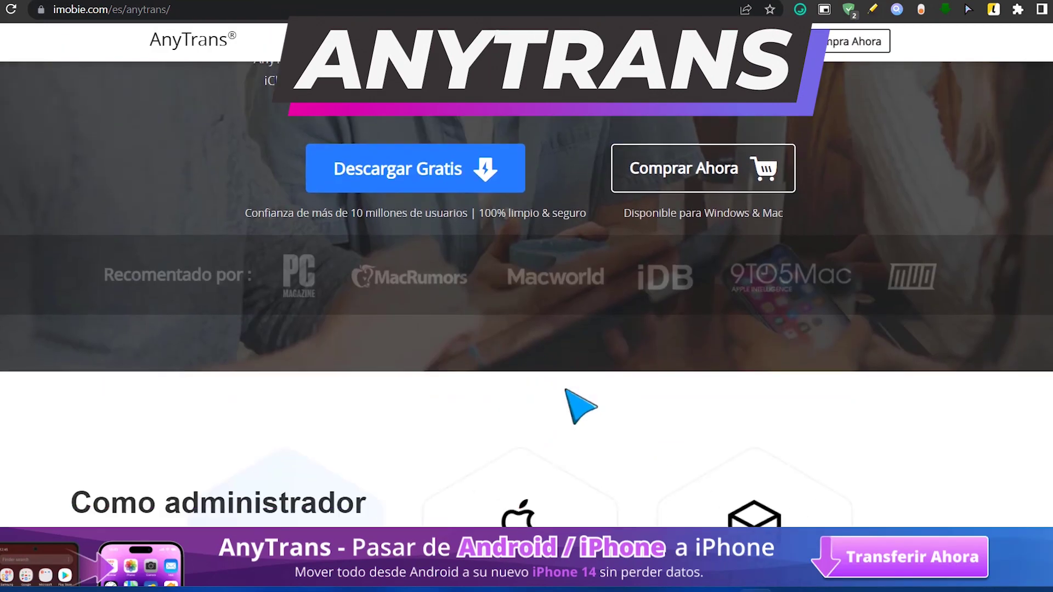
{"action": "scroll", "coordinate": [975, 358], "scroll_direction": "up", "scroll_amount": 4}
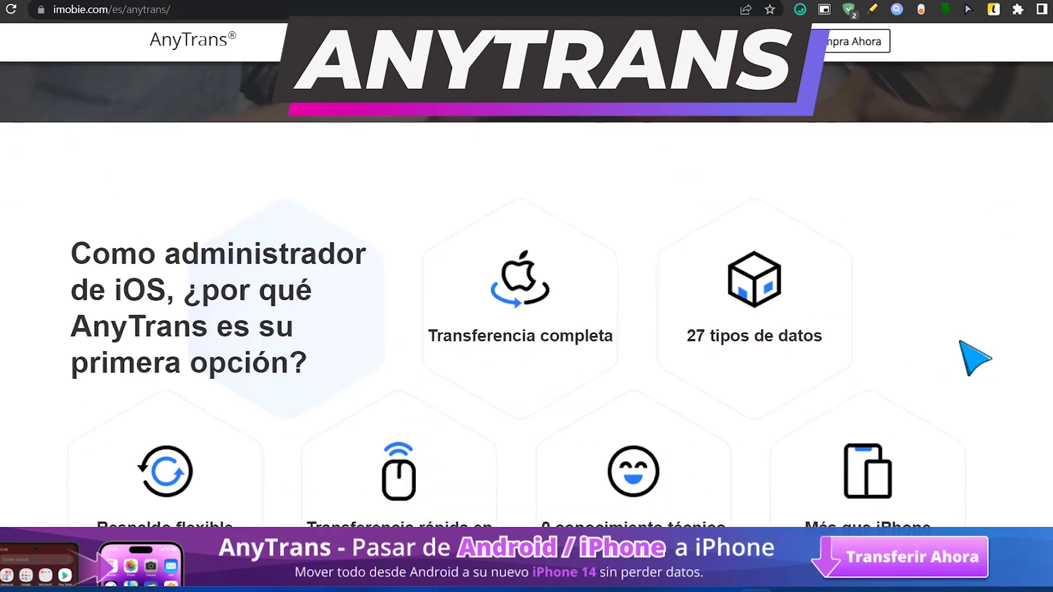
{"action": "scroll", "coordinate": [969, 352], "scroll_direction": "down", "scroll_amount": 4}
{"action": "scroll", "coordinate": [964, 383], "scroll_direction": "down", "scroll_amount": 3}
{"action": "scroll", "coordinate": [967, 393], "scroll_direction": "down", "scroll_amount": 15}
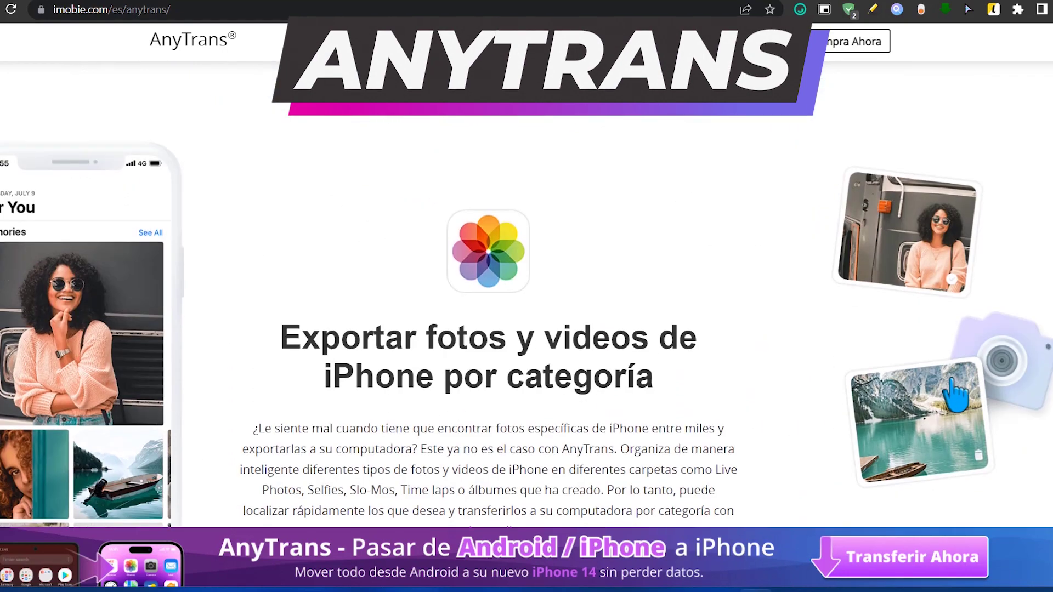
{"action": "scroll", "coordinate": [606, 313], "scroll_direction": "down", "scroll_amount": 5}
{"action": "scroll", "coordinate": [513, 323], "scroll_direction": "down", "scroll_amount": 15}
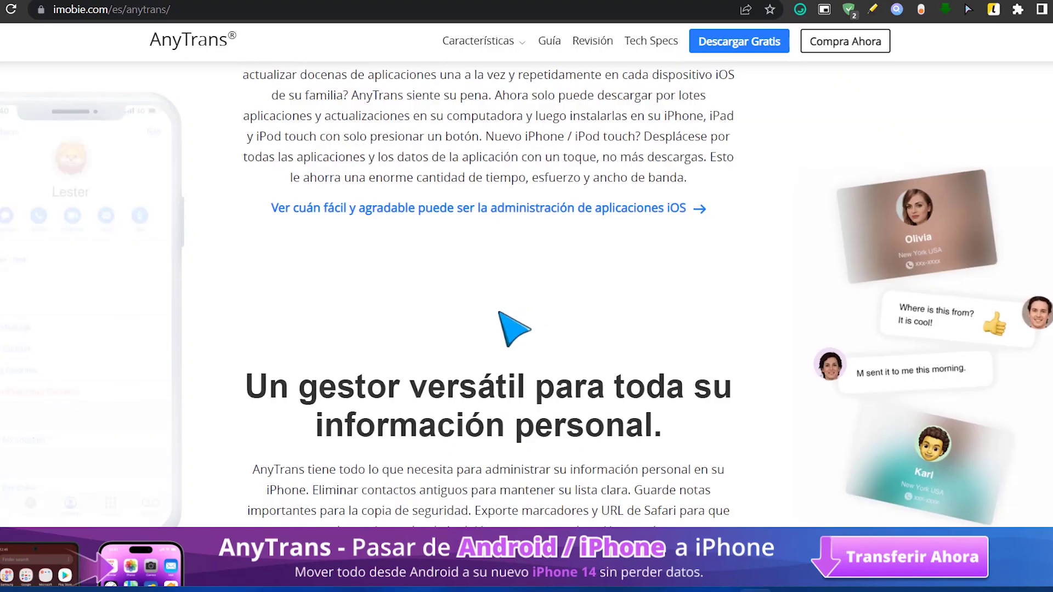
{"action": "scroll", "coordinate": [538, 349], "scroll_direction": "down", "scroll_amount": 15}
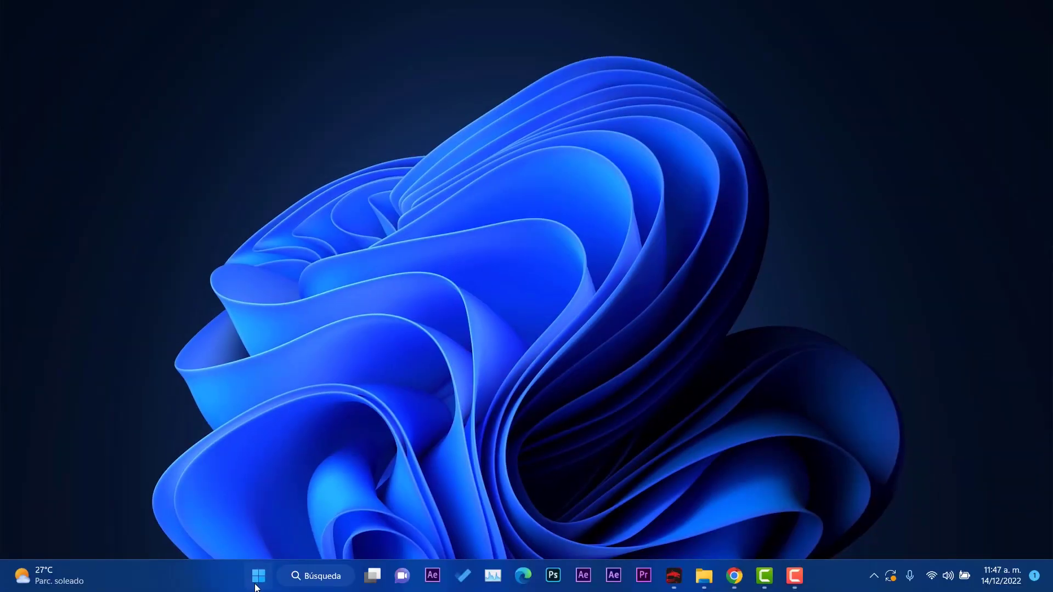
Launch AnyTrans, look through its iCloud, iTunes, phone-switch and backup managers, and open Gestor de App Social
{"action": "left_click", "coordinate": [259, 576]}
{"action": "key", "text": "super"}
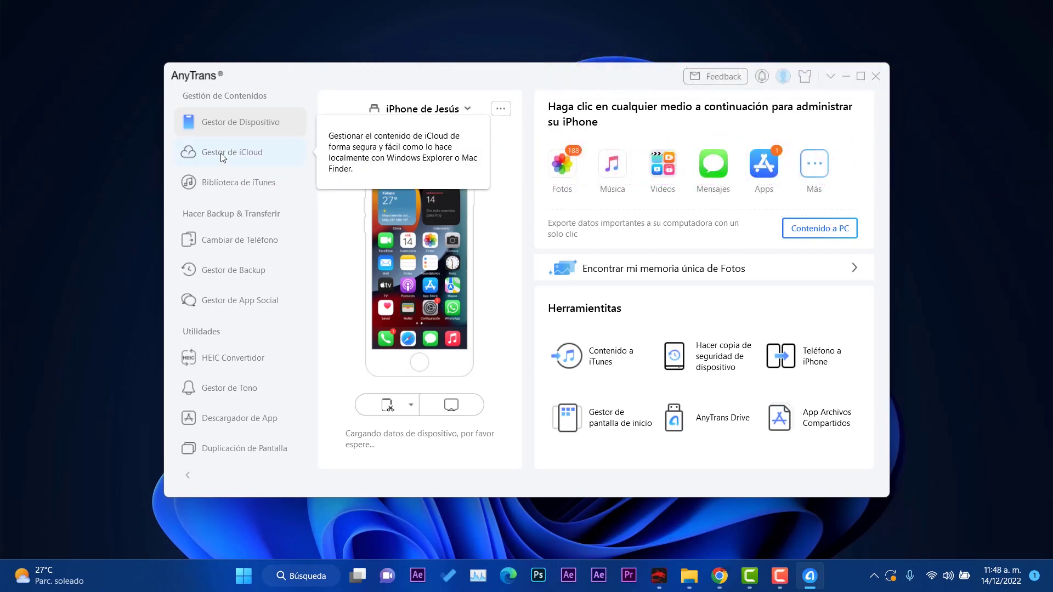
{"action": "left_click", "coordinate": [223, 155]}
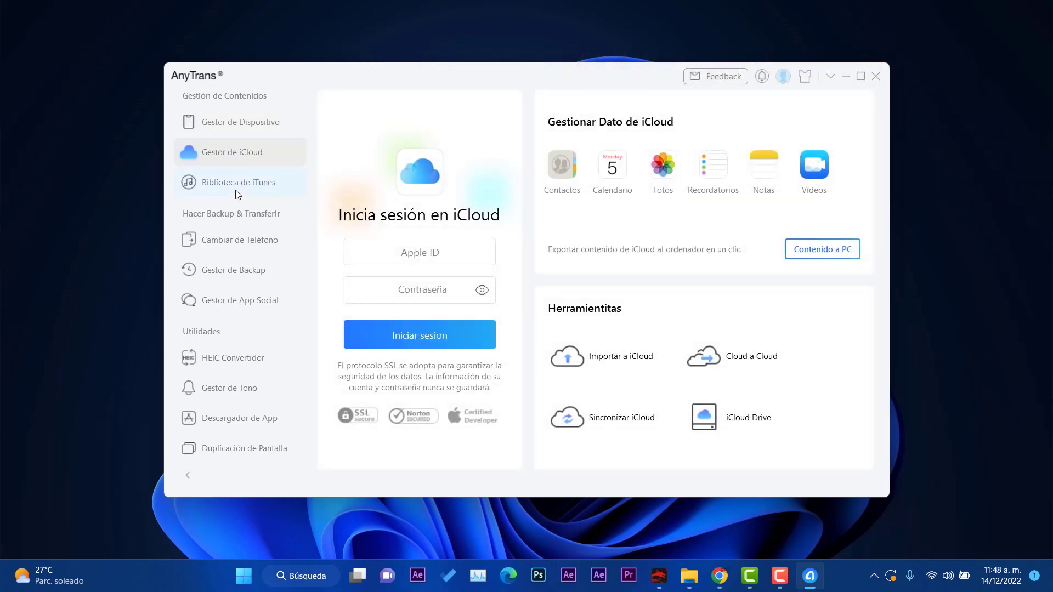
{"action": "left_click", "coordinate": [248, 181]}
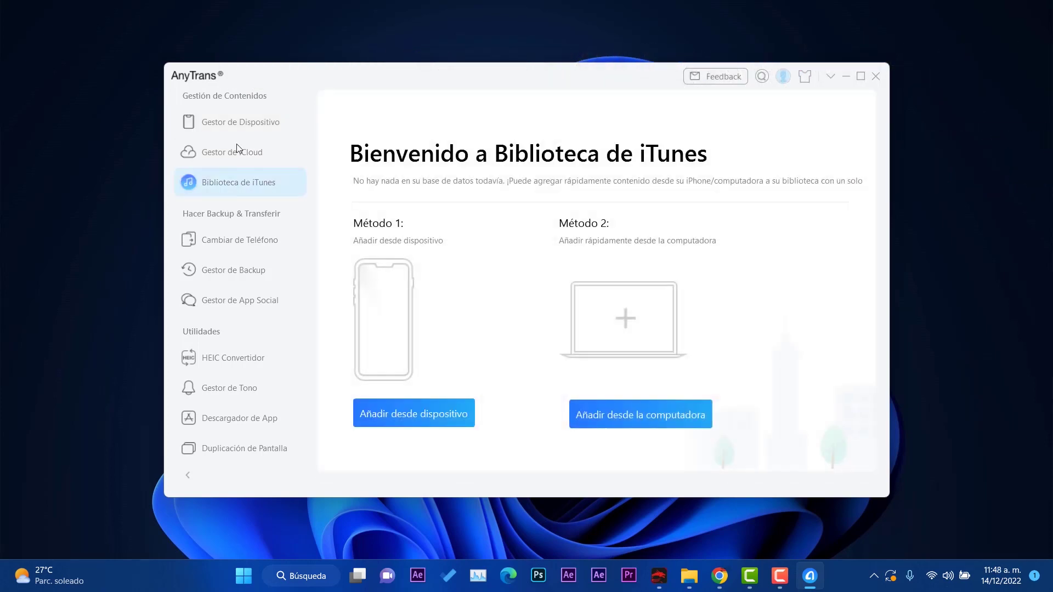
{"action": "left_click", "coordinate": [249, 231]}
{"action": "left_click", "coordinate": [236, 270]}
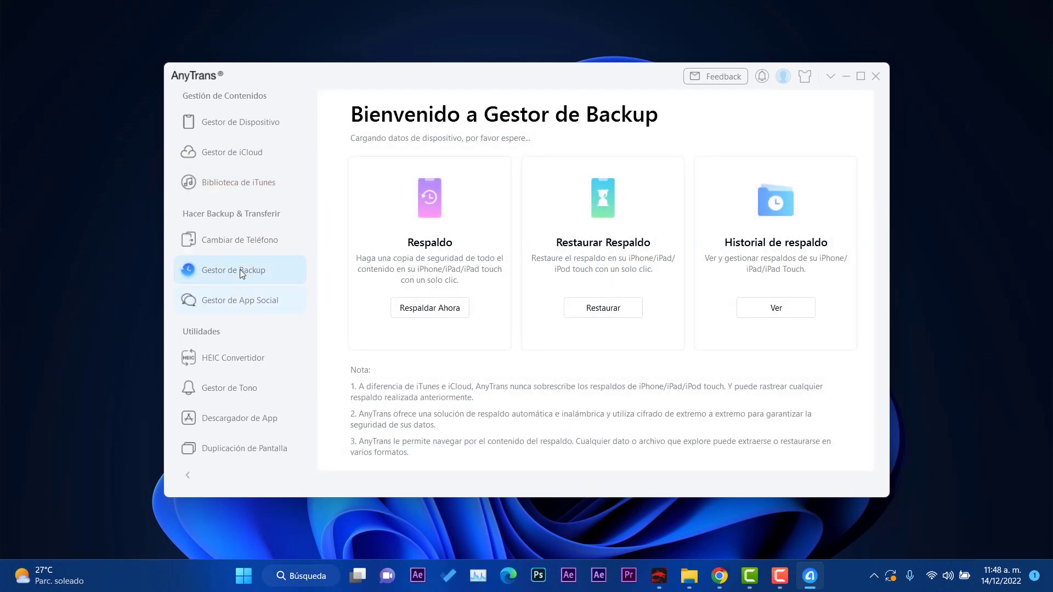
{"action": "left_click", "coordinate": [238, 301]}
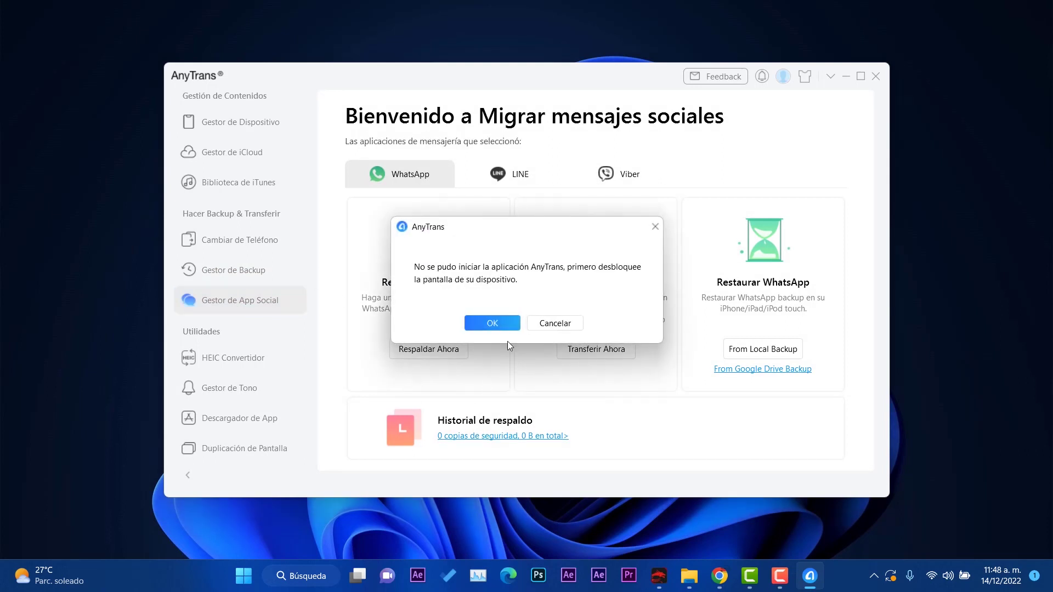
{"action": "left_click", "coordinate": [469, 321]}
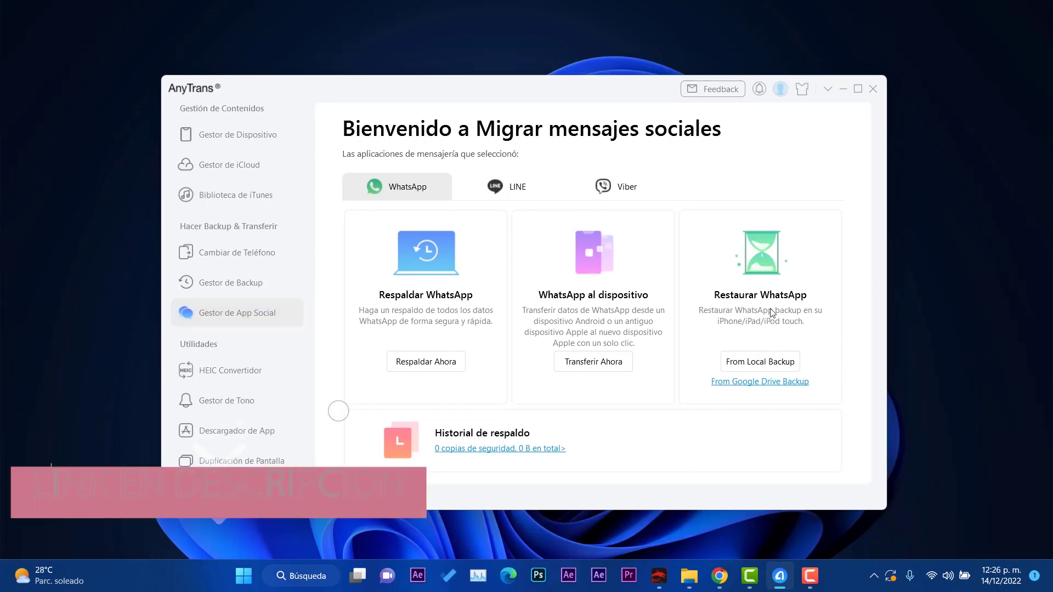
Check the local WhatsApp backups, and sign in to the Google account for a restore from Google Drive
{"action": "left_click", "coordinate": [767, 359]}
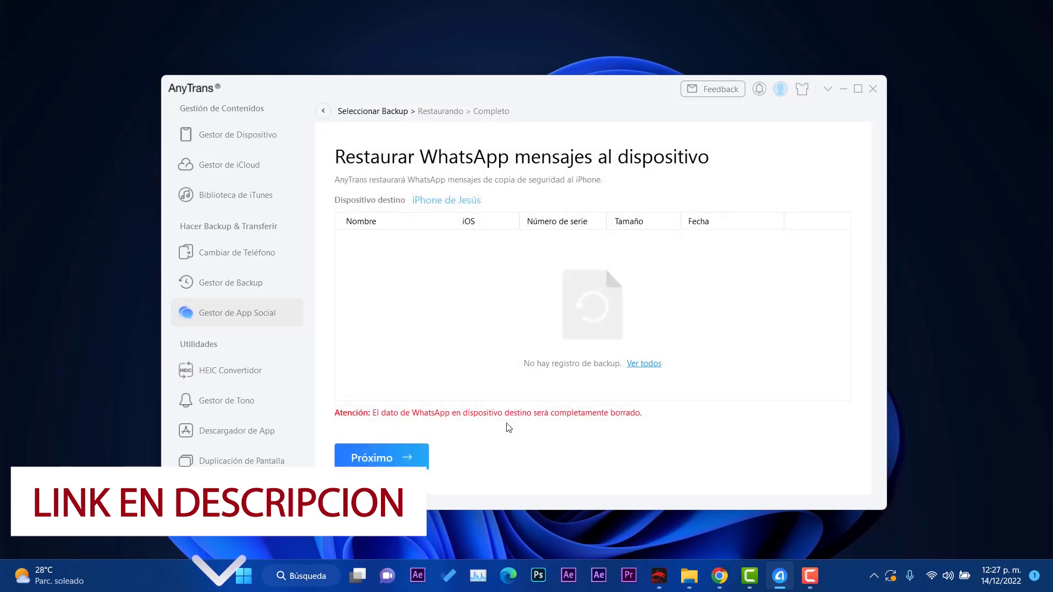
{"action": "left_click", "coordinate": [323, 110]}
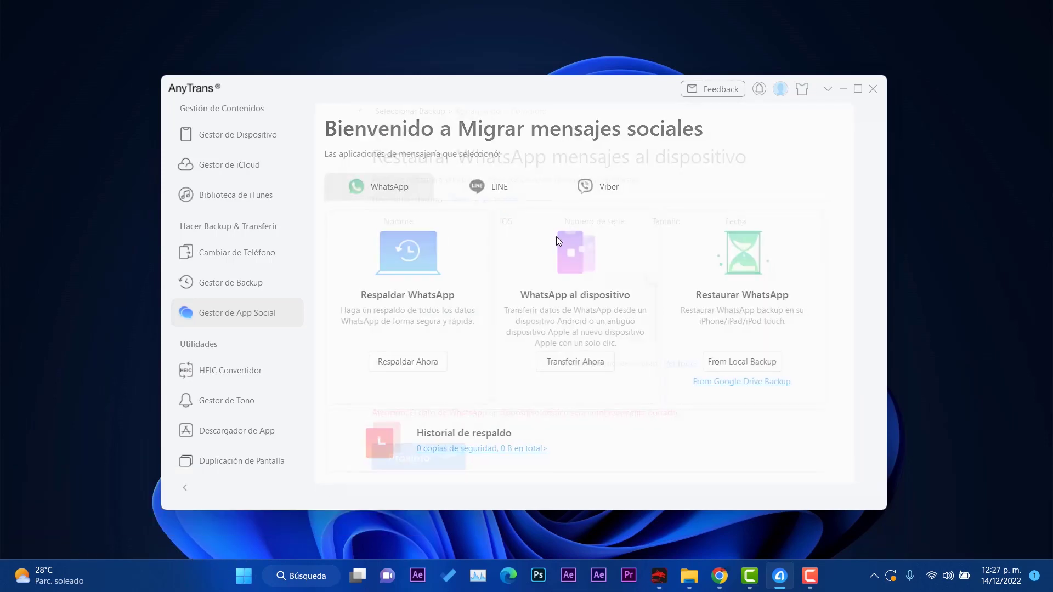
{"action": "left_click", "coordinate": [765, 383]}
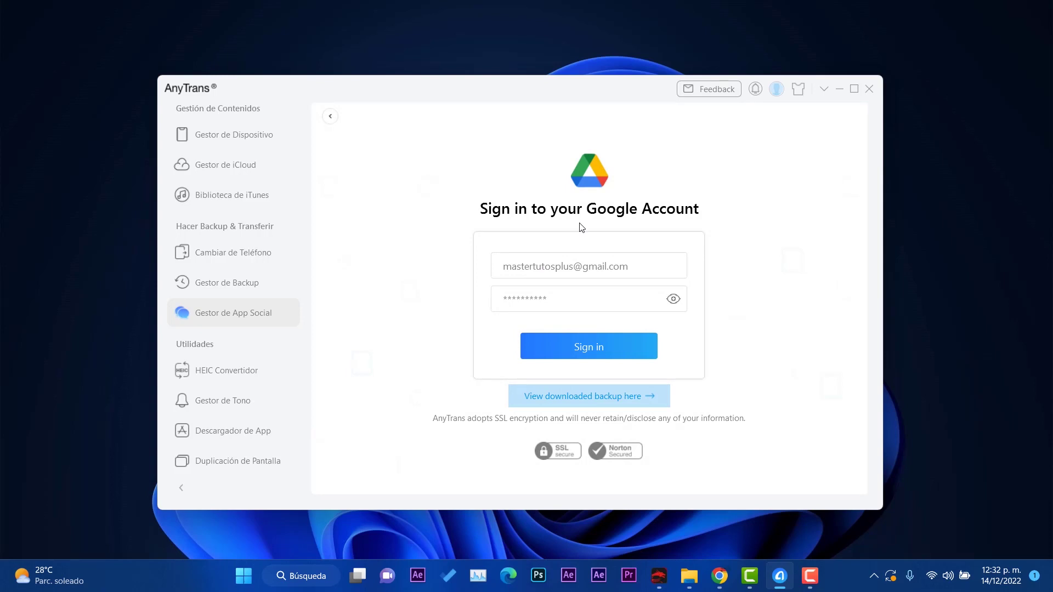
{"action": "left_click", "coordinate": [643, 350]}
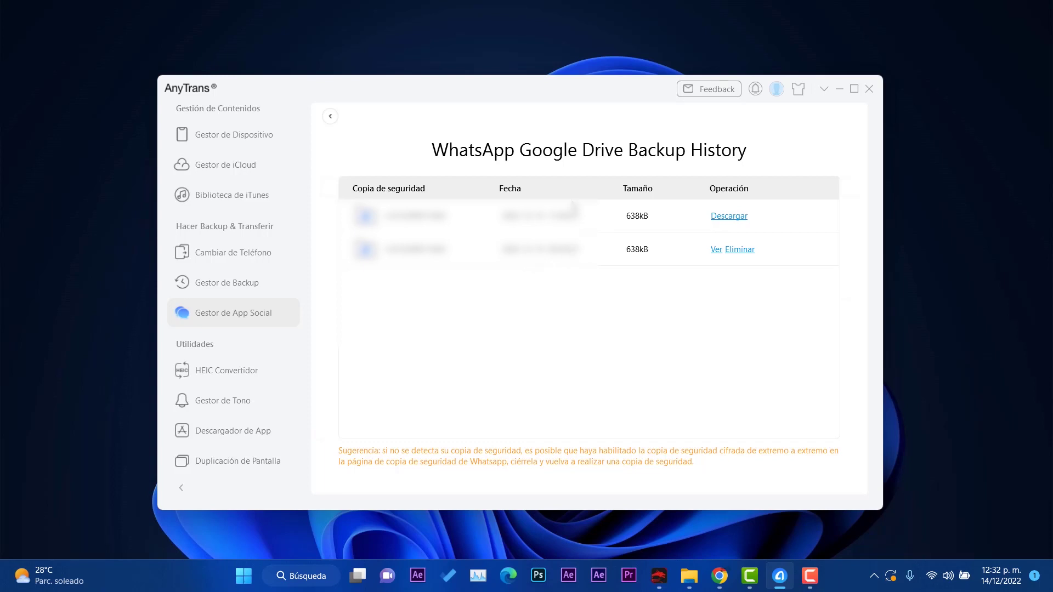
Download the first WhatsApp backup in the Google Drive backup history and open its contents
{"action": "left_click", "coordinate": [724, 217]}
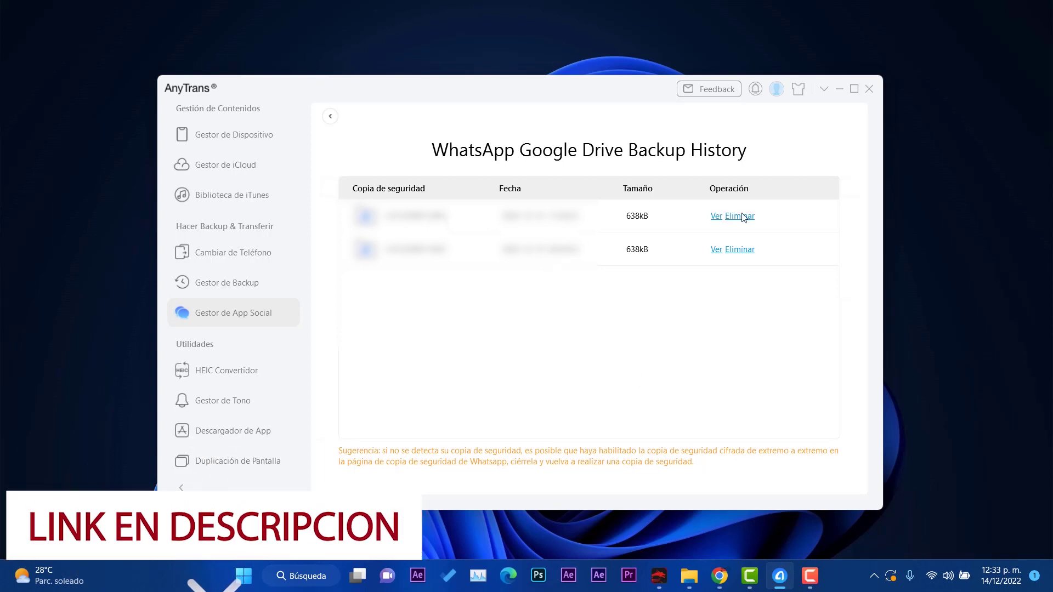
{"action": "left_click", "coordinate": [716, 216]}
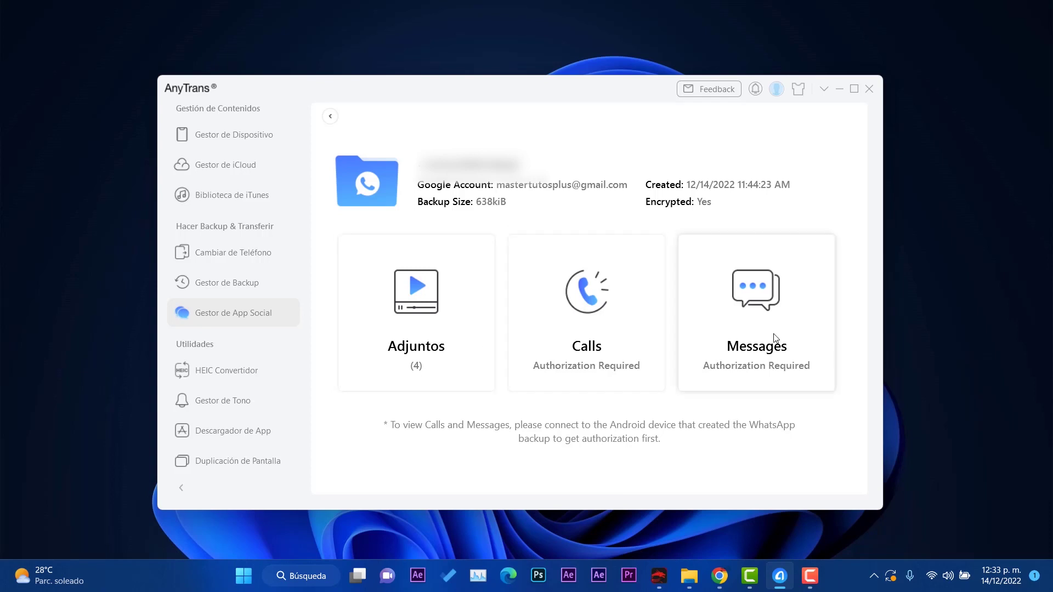
Examine the attachments, calls and messages sections of the downloaded WhatsApp backup
{"action": "left_click", "coordinate": [440, 315]}
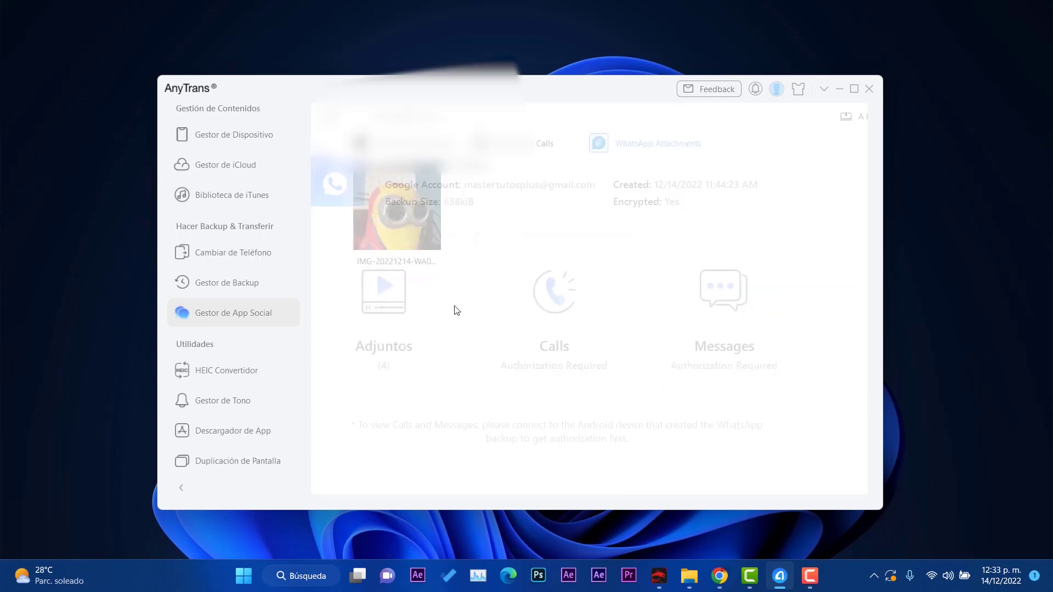
{"action": "left_click", "coordinate": [331, 117]}
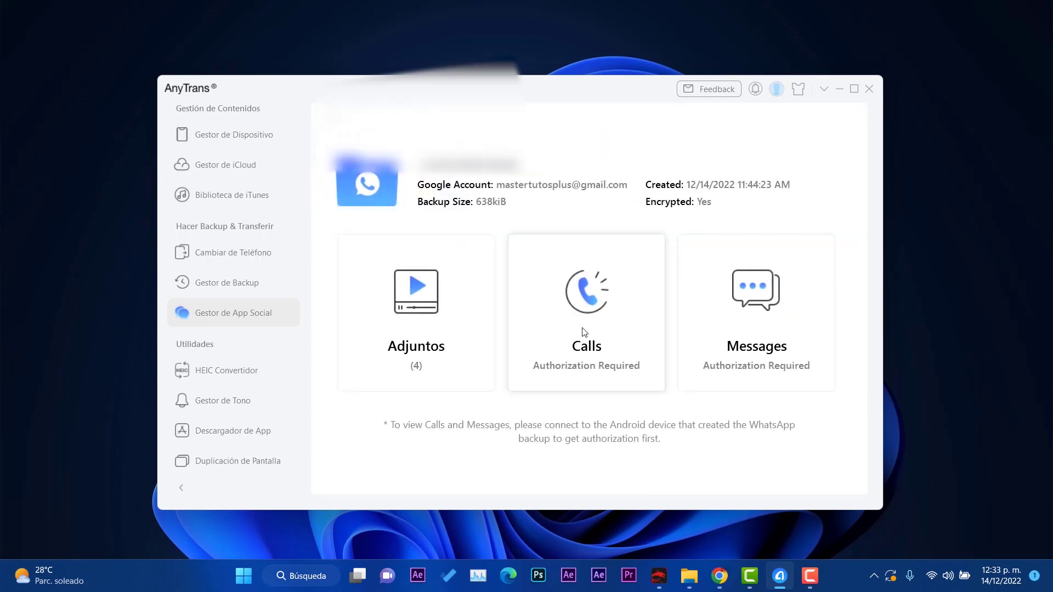
{"action": "left_click", "coordinate": [517, 280]}
{"action": "left_click", "coordinate": [331, 116]}
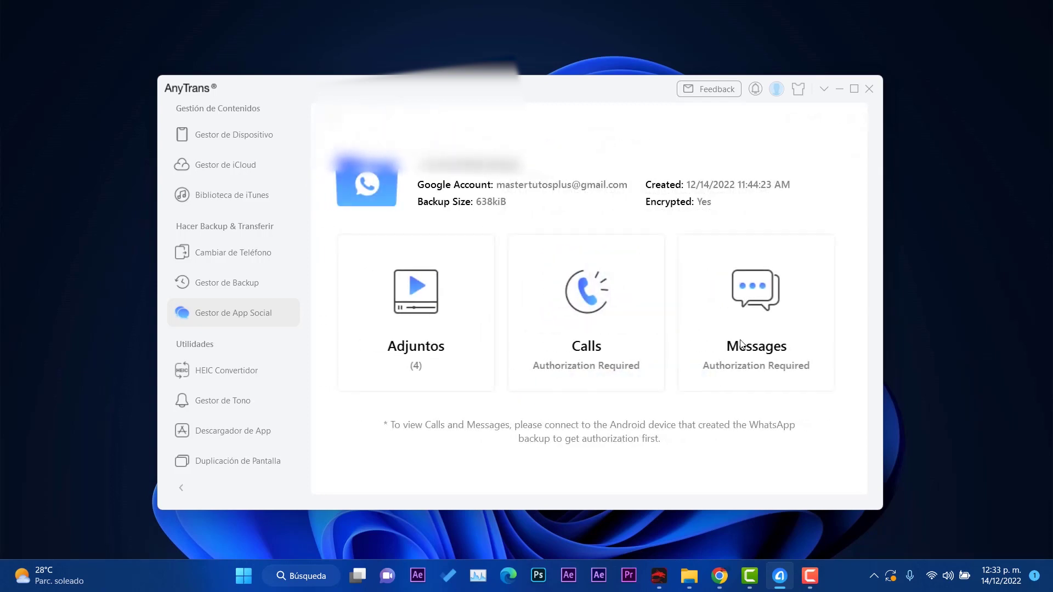
{"action": "left_click", "coordinate": [740, 345]}
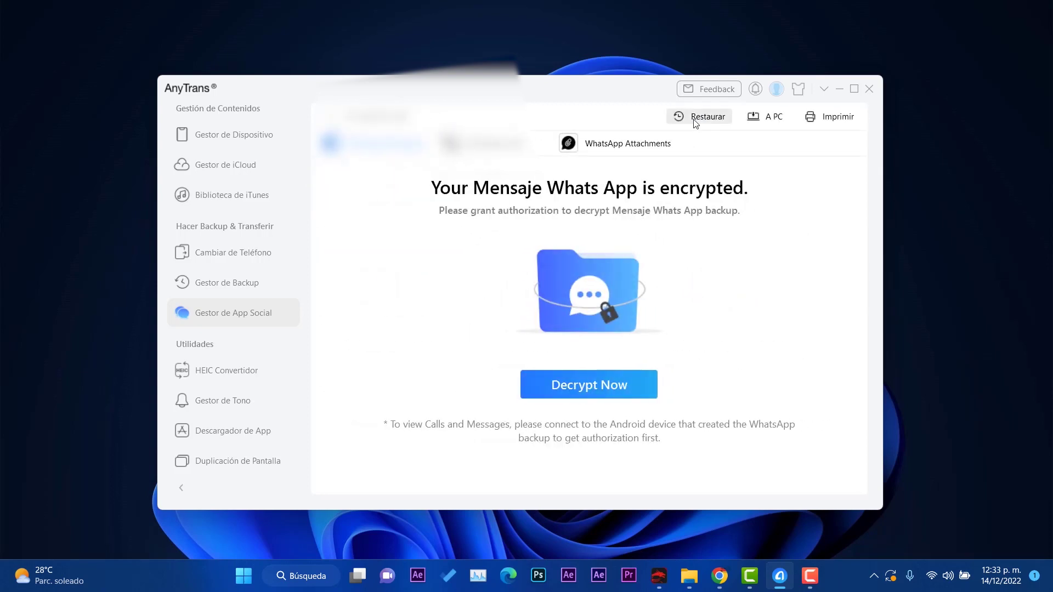
Request the restore of the WhatsApp backup, start decrypting its messages, and close the finished restore
{"action": "left_click", "coordinate": [694, 118]}
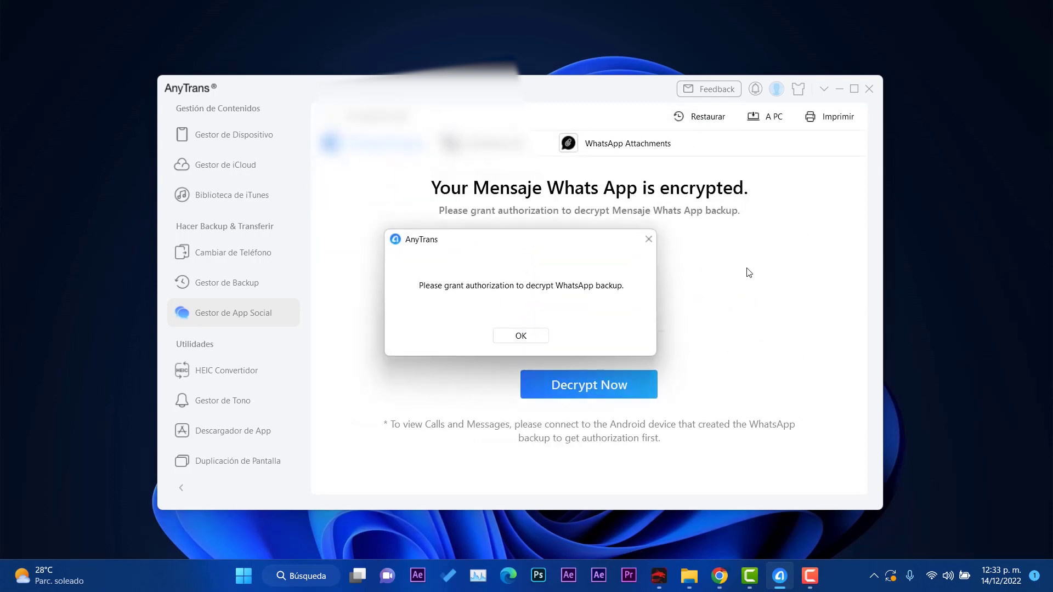
{"action": "left_click", "coordinate": [525, 341]}
{"action": "left_click", "coordinate": [601, 384]}
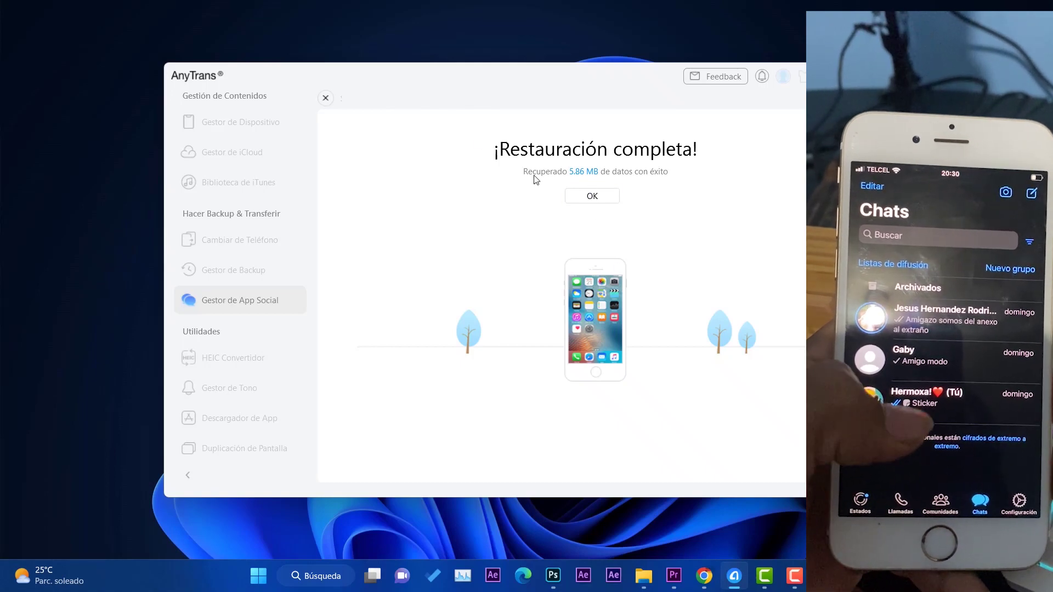
{"action": "left_click", "coordinate": [592, 195]}
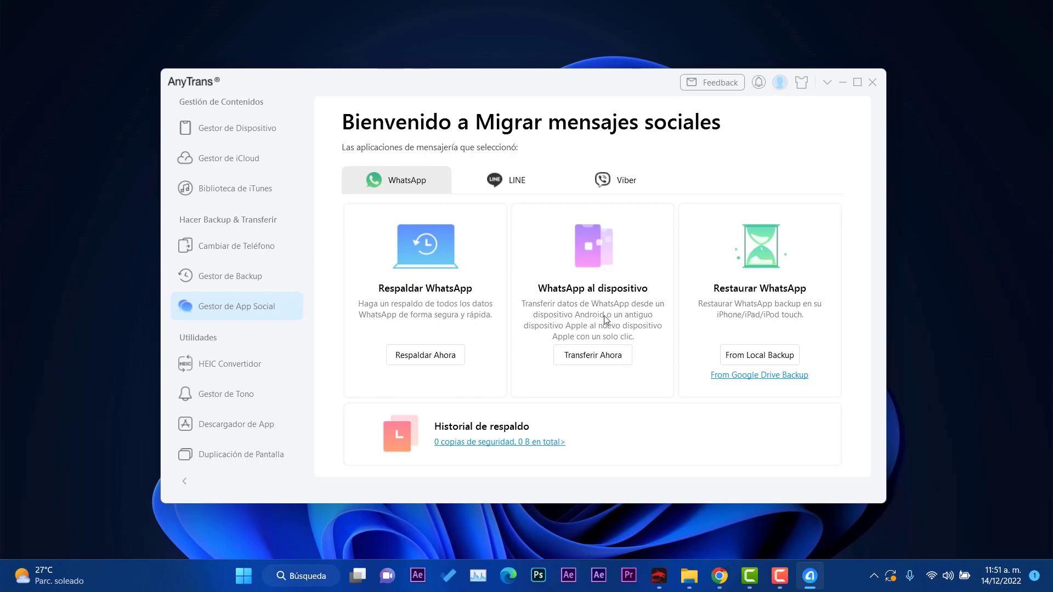
Transfer WhatsApp from the Z839 Android phone to the iPhone, continuing past the Android backup instructions and the Find My iPhone request
{"action": "left_click", "coordinate": [609, 353]}
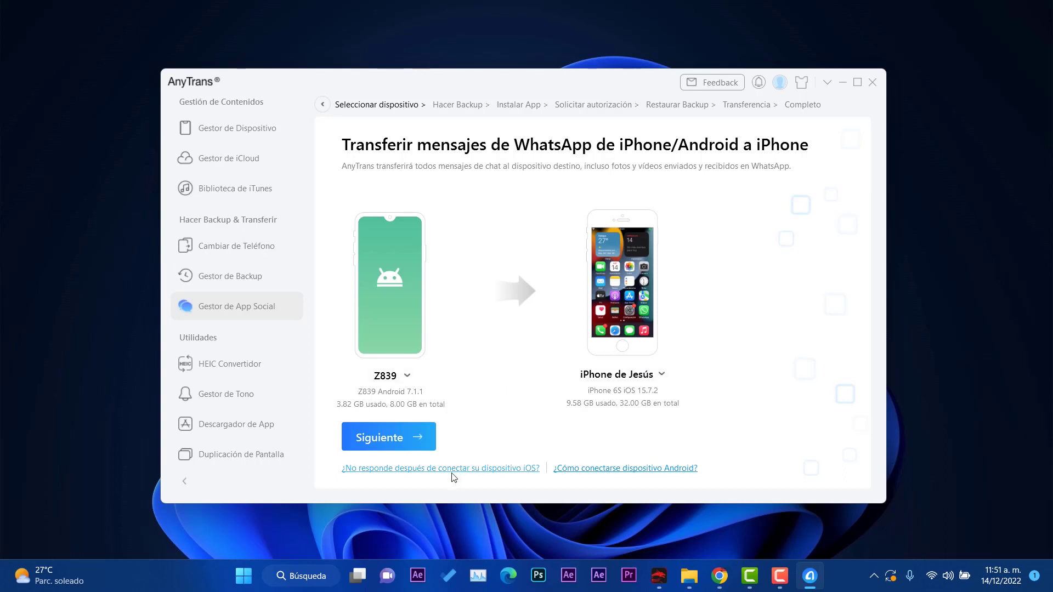
{"action": "left_click", "coordinate": [399, 434]}
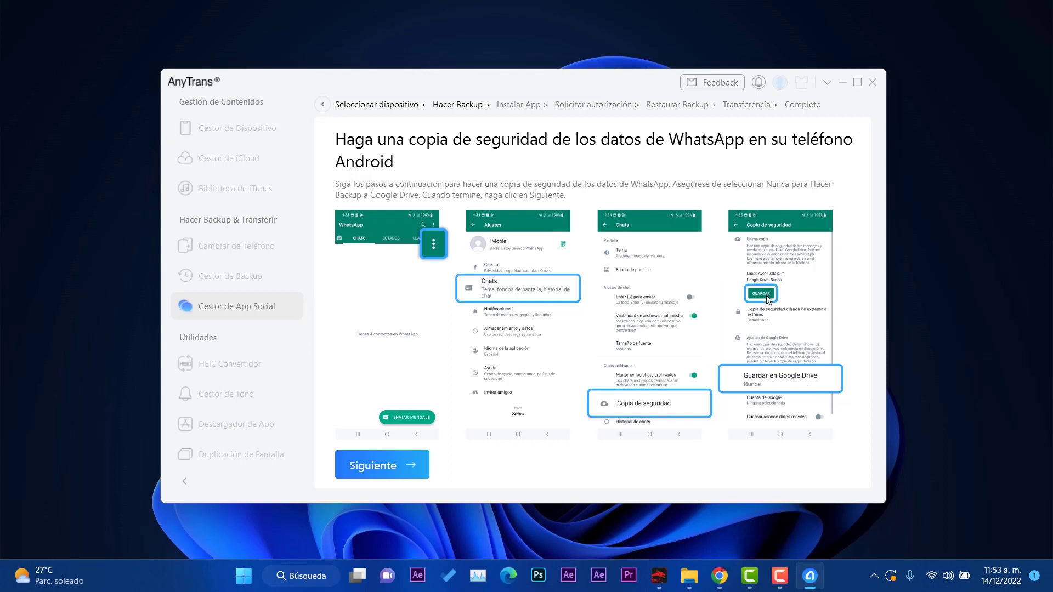
{"action": "left_click", "coordinate": [411, 469]}
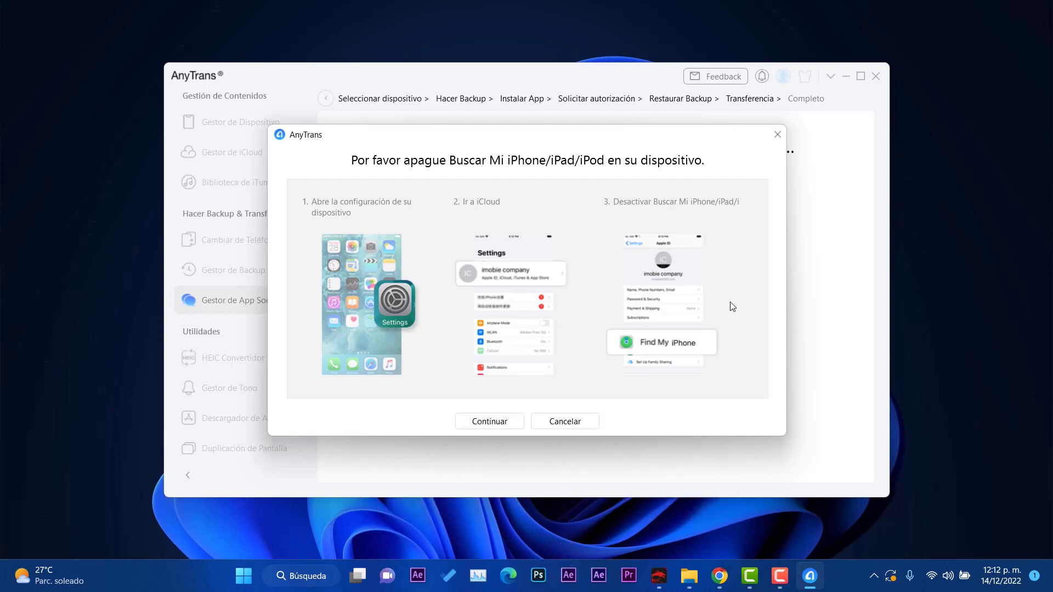
{"action": "left_click", "coordinate": [494, 424]}
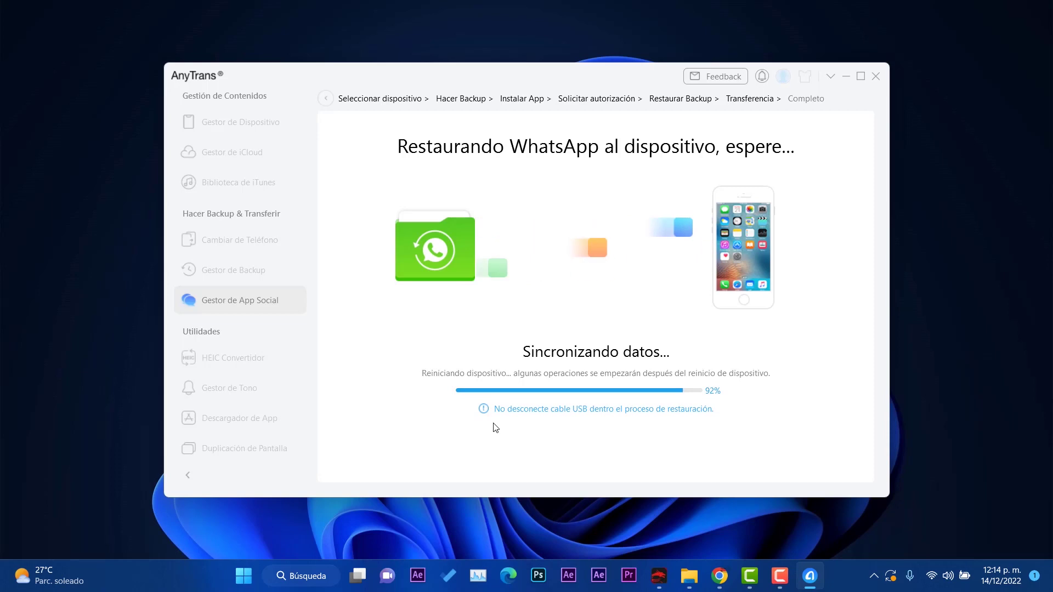
Move the AnyTrans window aside and close the completed WhatsApp transfer
{"action": "left_click_drag", "start_coordinate": [430, 85], "coordinate": [280, 89]}
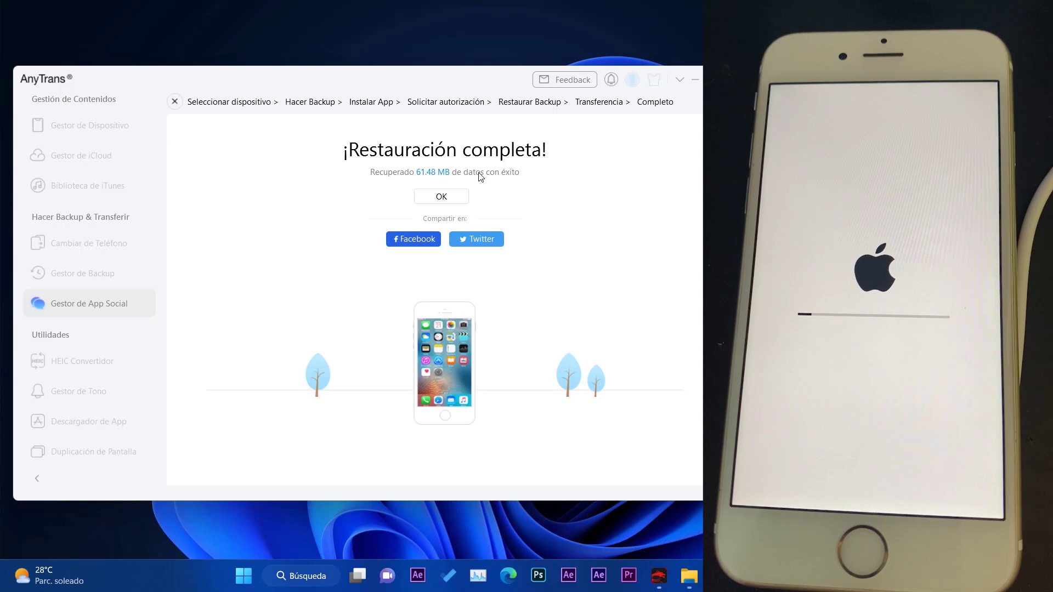
{"action": "left_click_drag", "start_coordinate": [388, 82], "coordinate": [383, 91]}
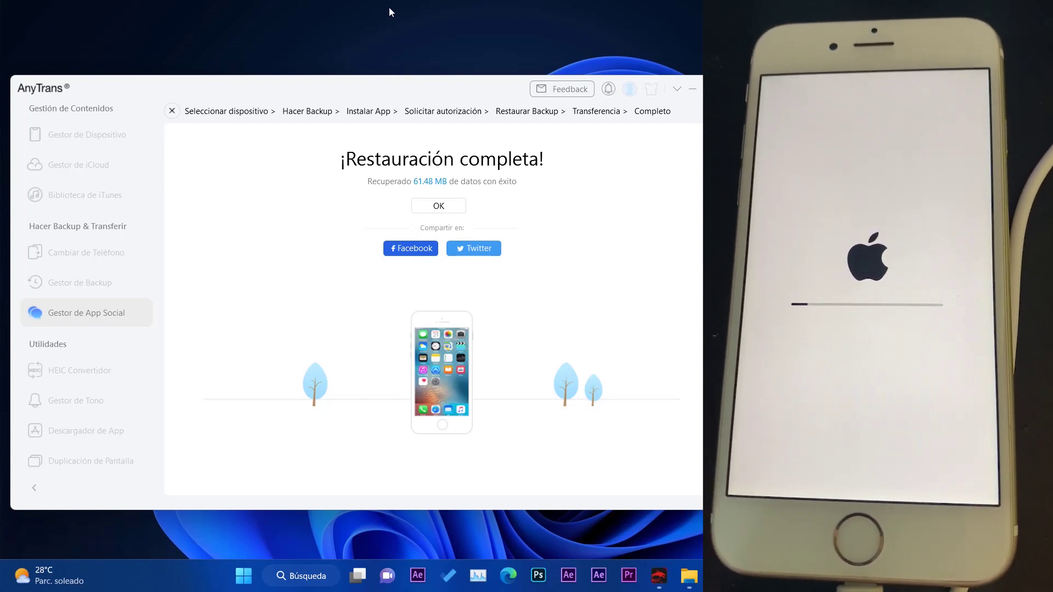
{"action": "left_click_drag", "start_coordinate": [415, 85], "coordinate": [412, 76]}
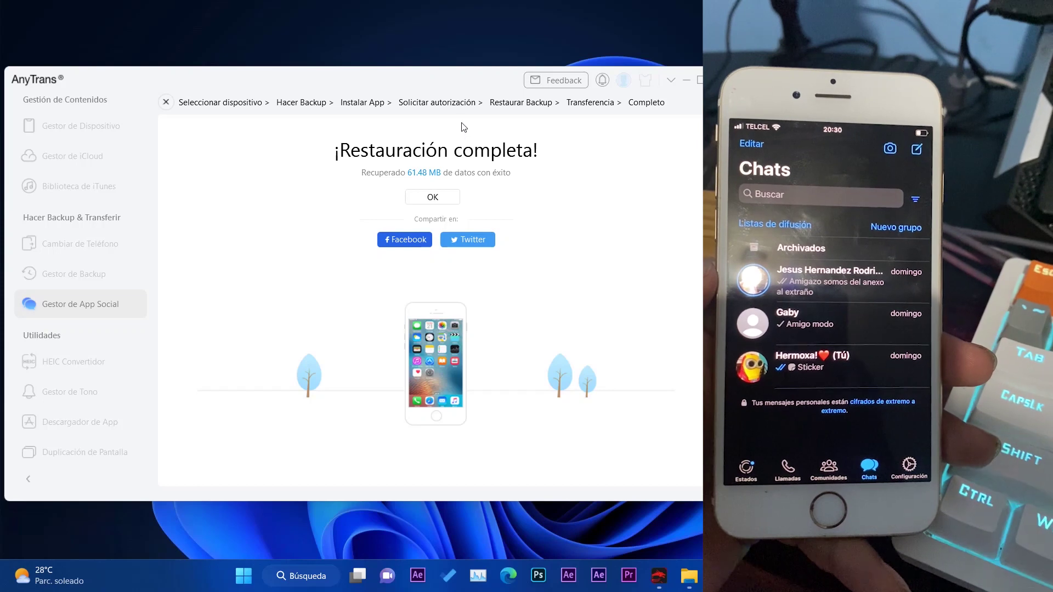
{"action": "left_click", "coordinate": [440, 203]}
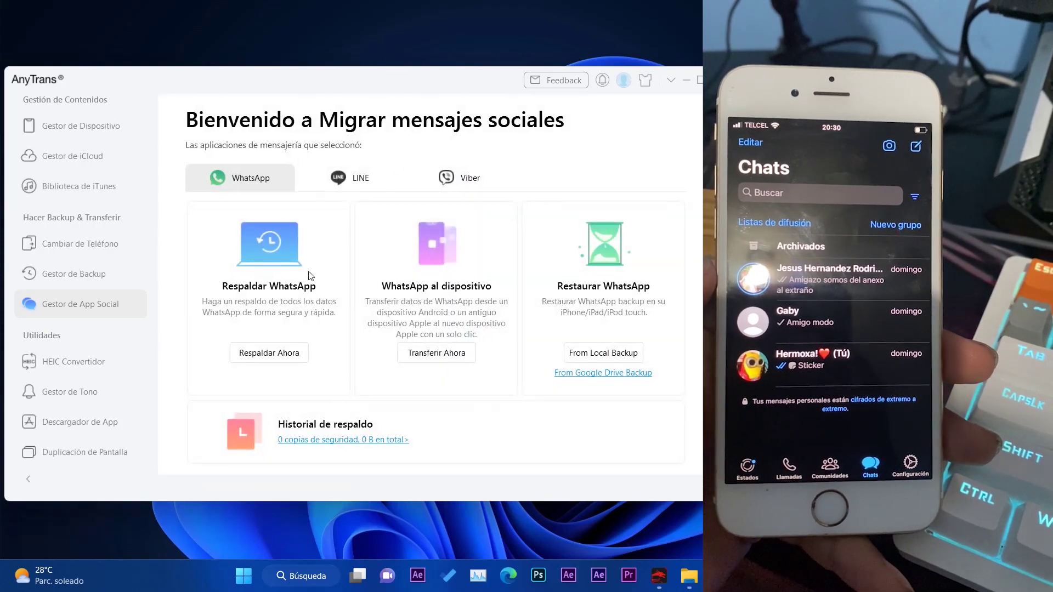